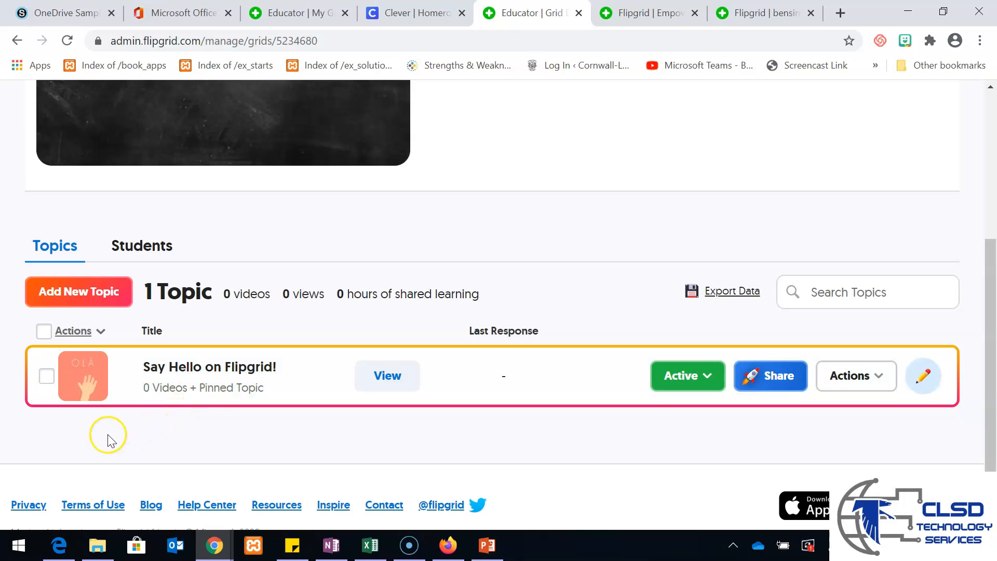
Start a new topic titled "Practice 1" with the prompt "Please respond with a video"
click(85, 302)
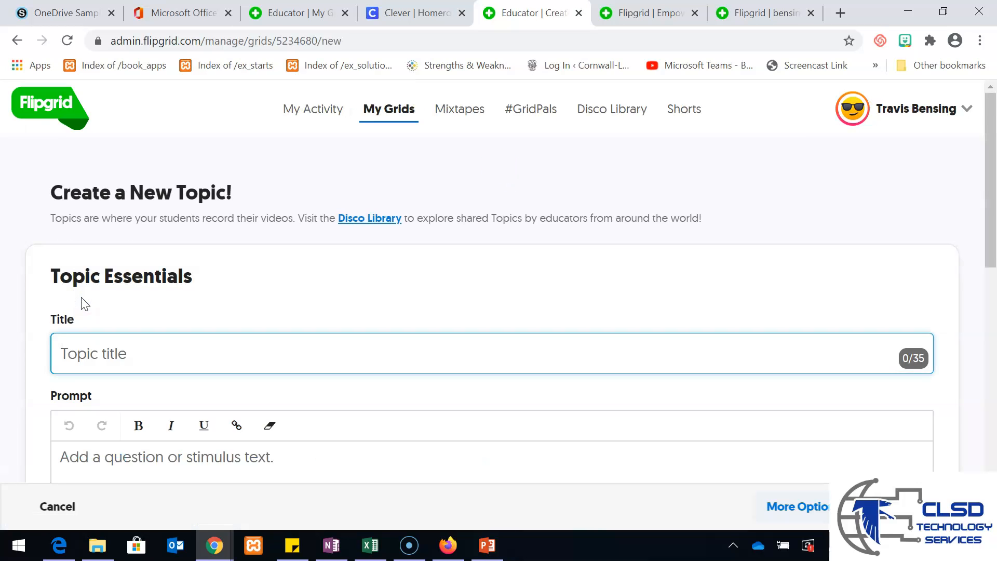
click(992, 186)
drag(992, 186, 993, 233)
click(360, 239)
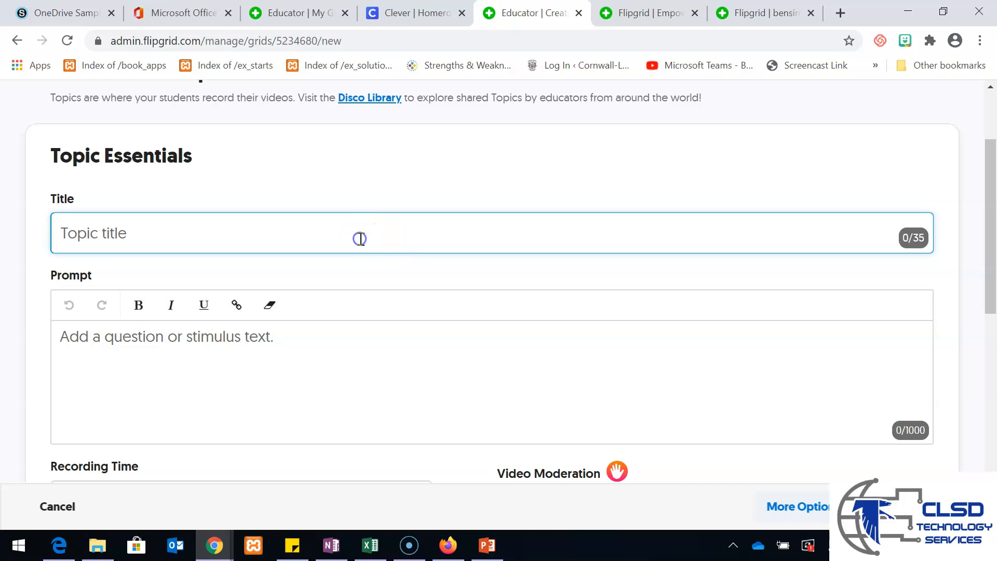
text(Practice 1)
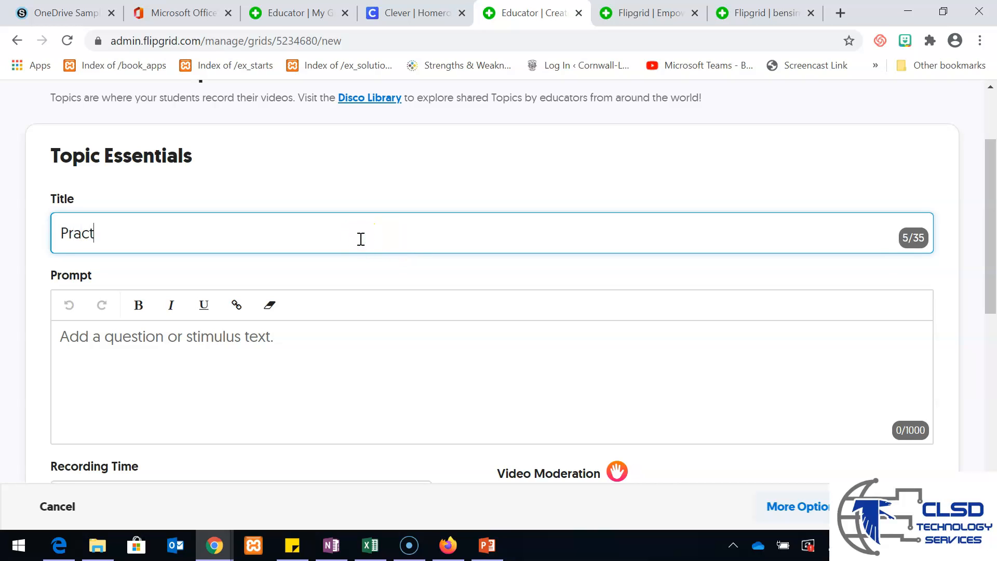
click(209, 333)
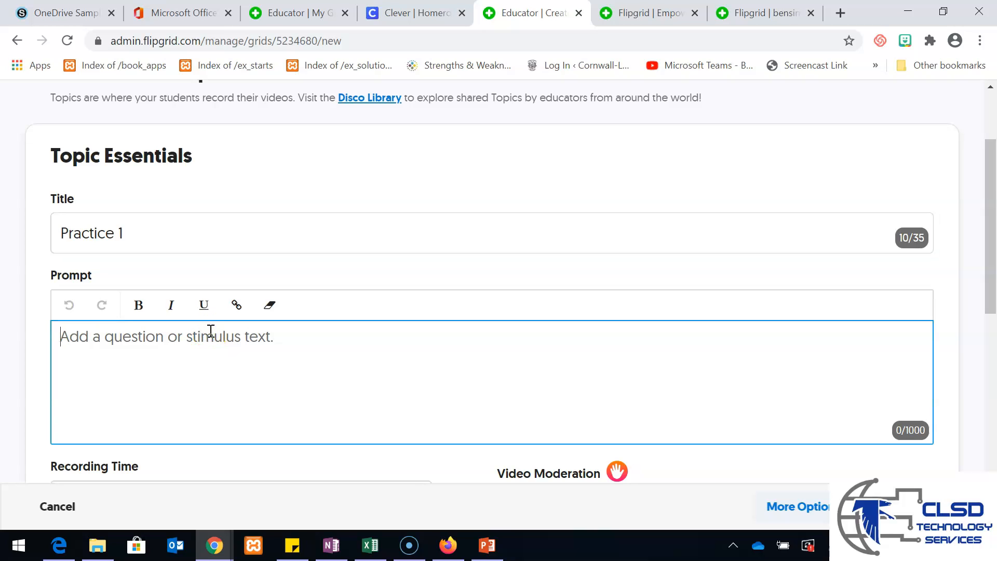
text(Please respond with a video)
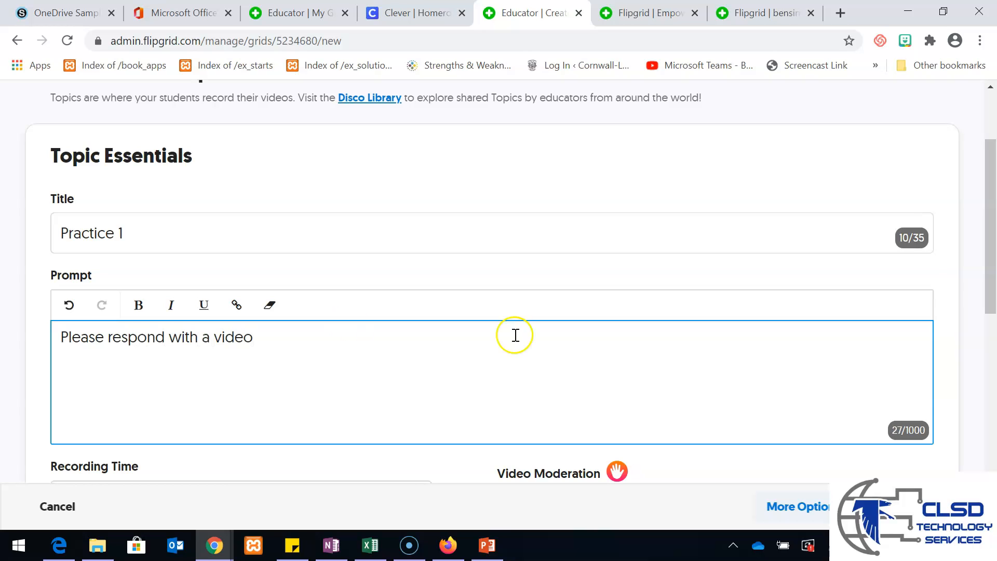
Review the available recording times and choose 1 minute 30 seconds for the topic
drag(989, 253, 987, 341)
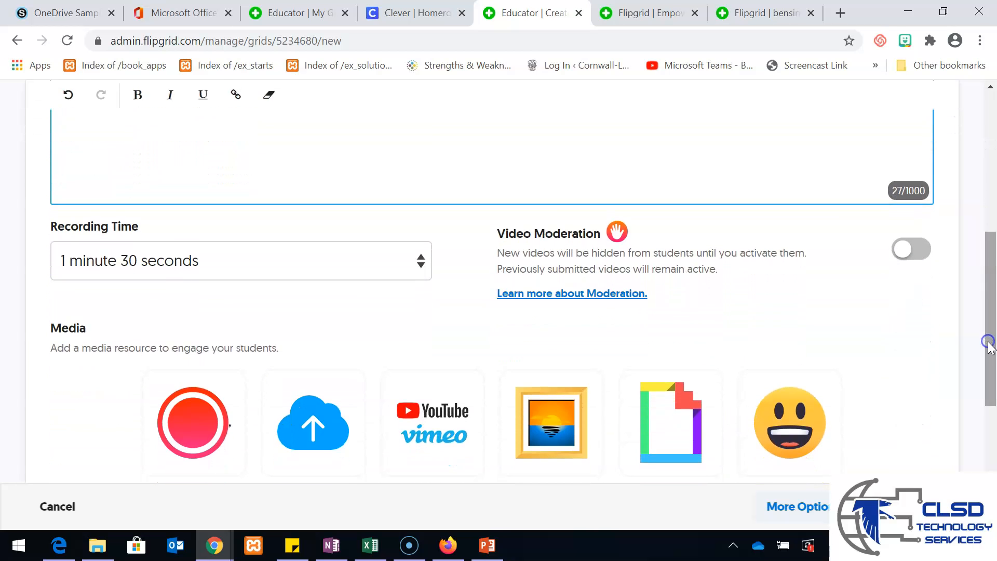
click(92, 270)
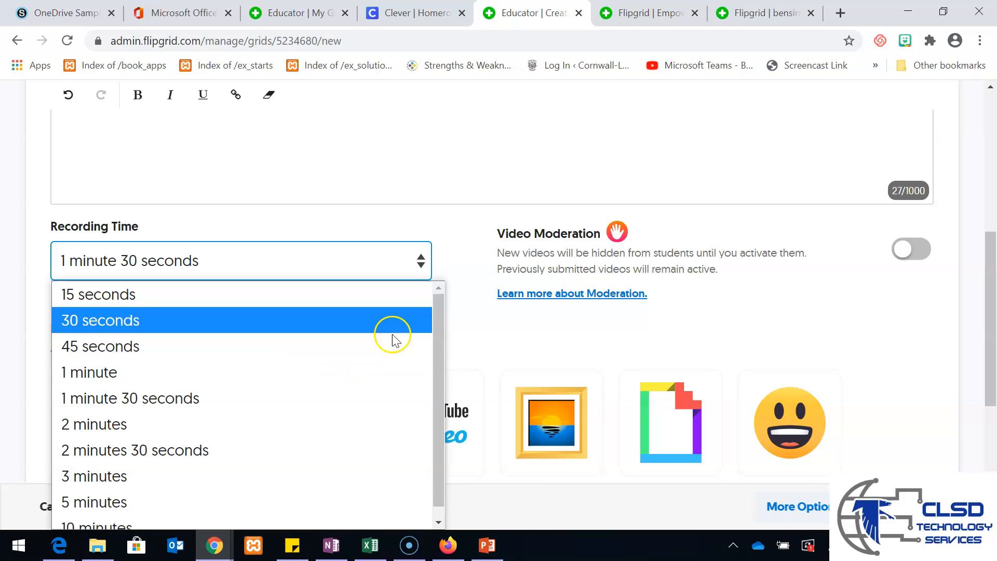
scroll(438, 331, down, 1)
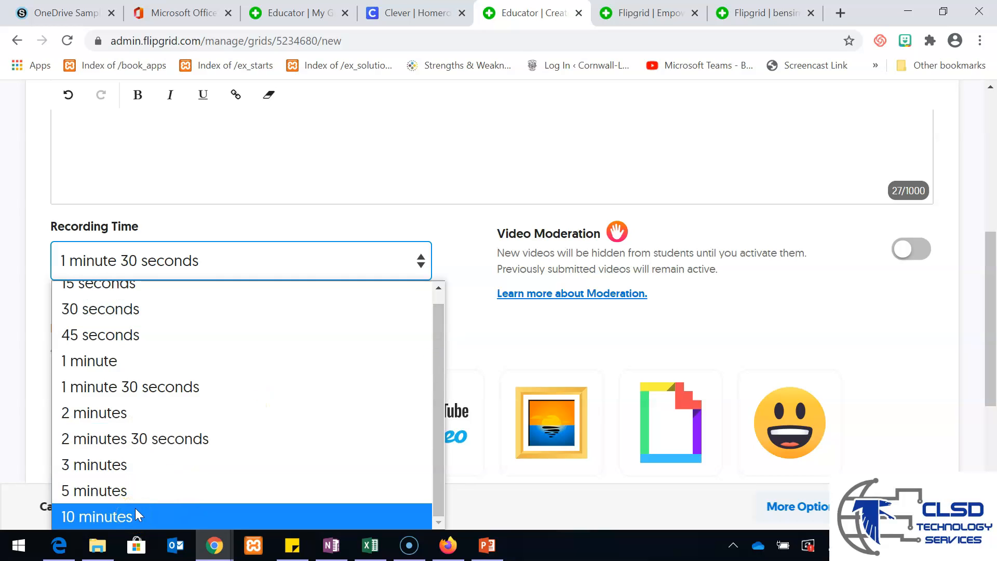
click(151, 395)
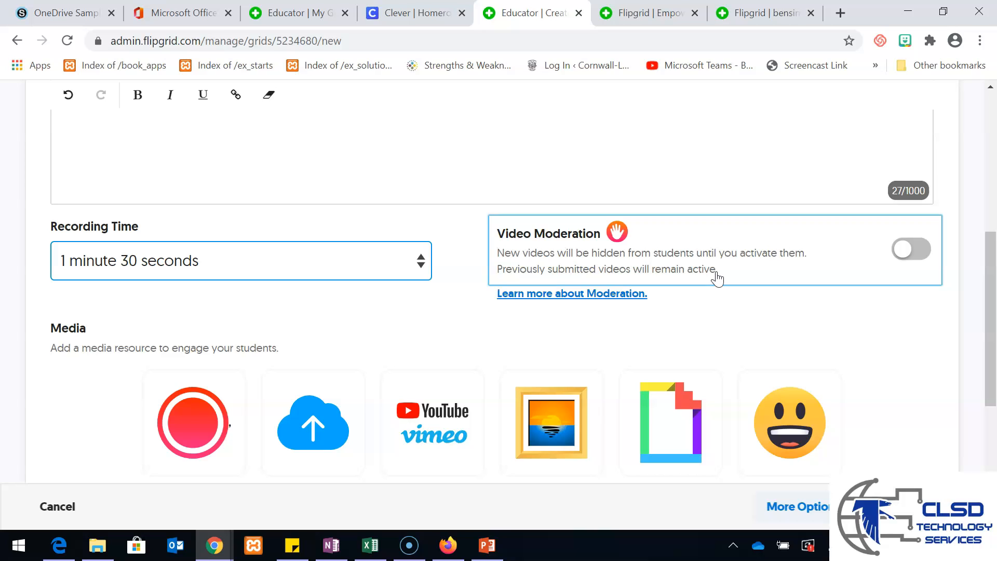
Examine the video moderation setting and media resource options, and check how the sample hello topic's media looks on the student page
click(906, 254)
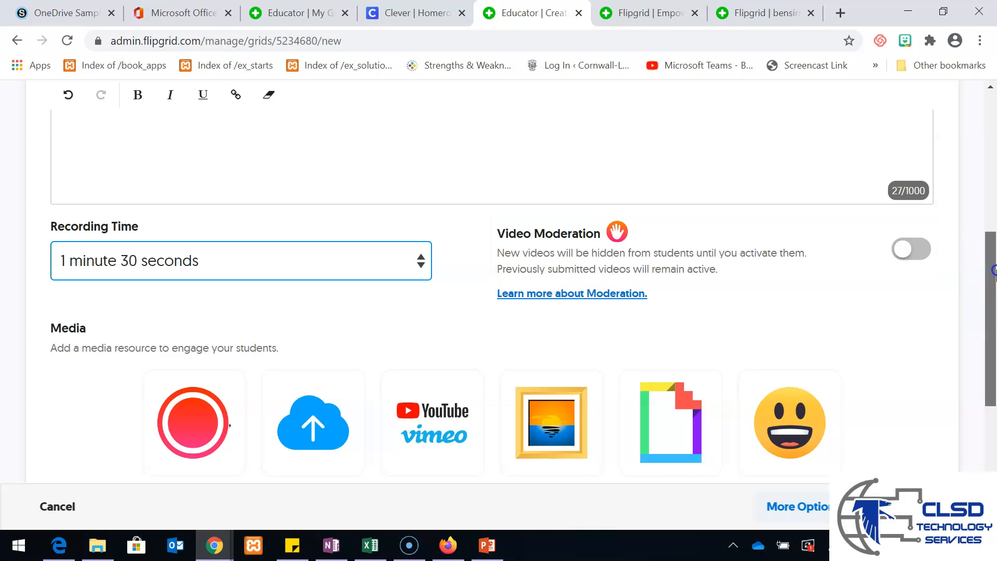
drag(993, 271, 993, 284)
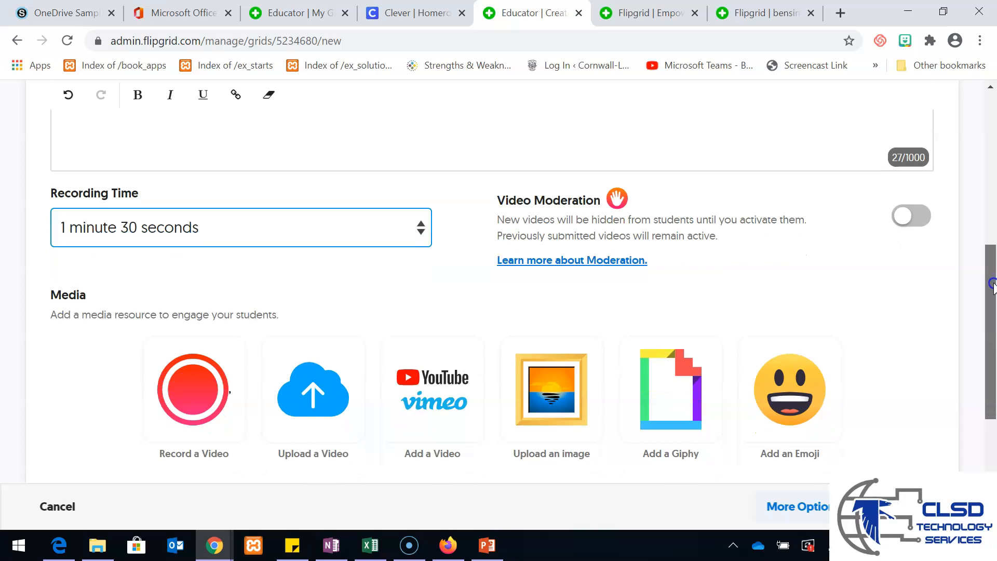
scroll(992, 283, down, 1)
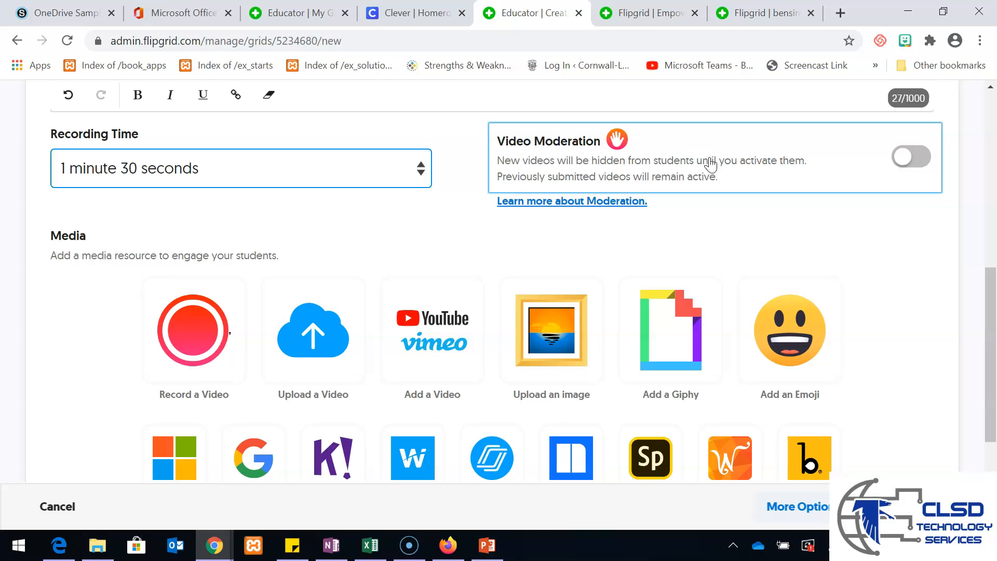
scroll(710, 165, down, 3)
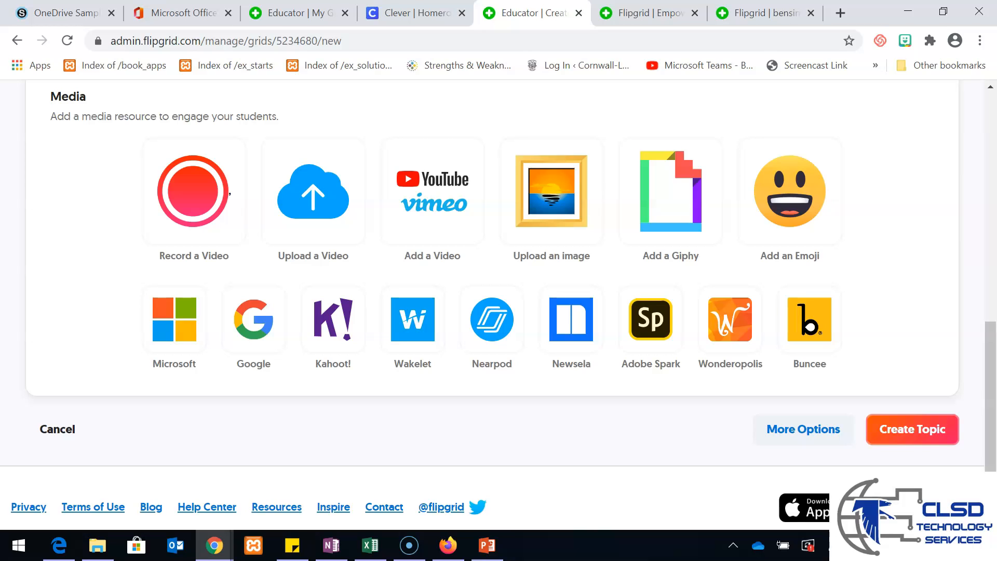
click(763, 13)
drag(994, 207, 994, 312)
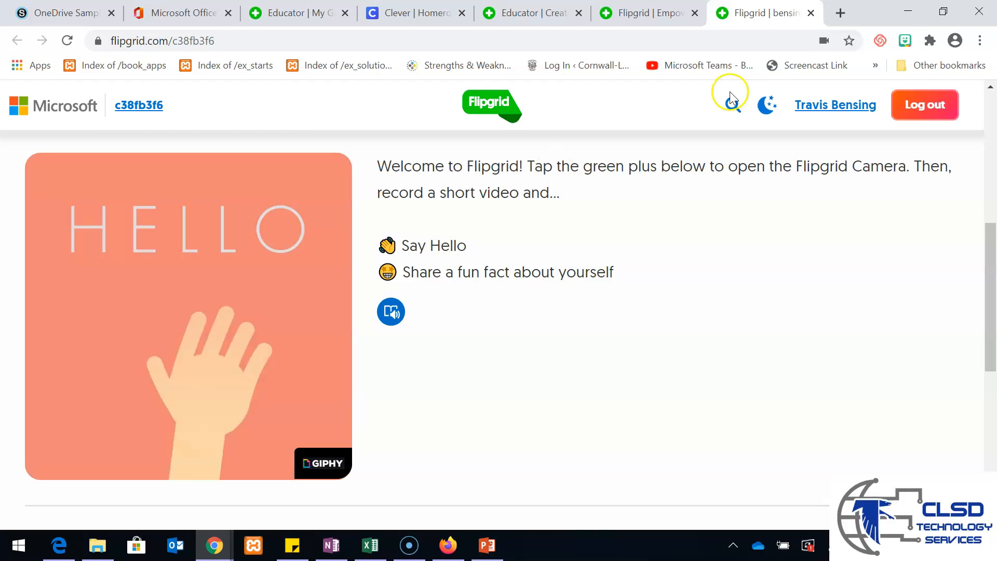
click(549, 17)
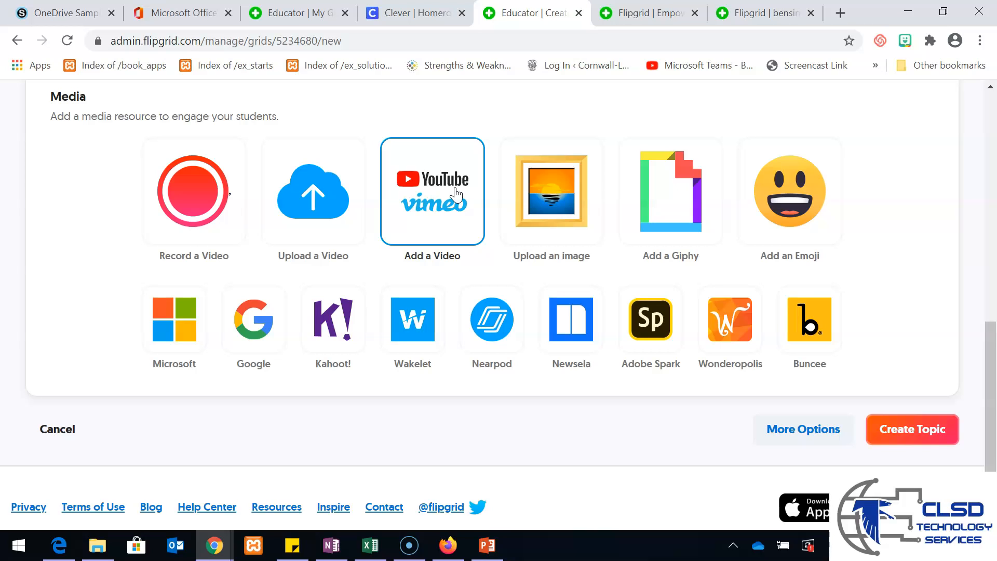
click(318, 324)
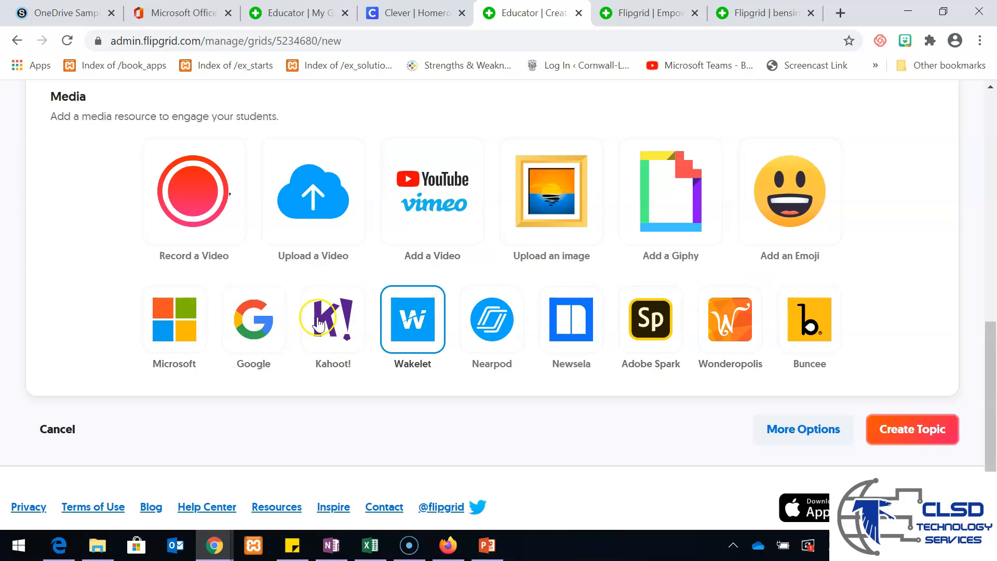
click(713, 315)
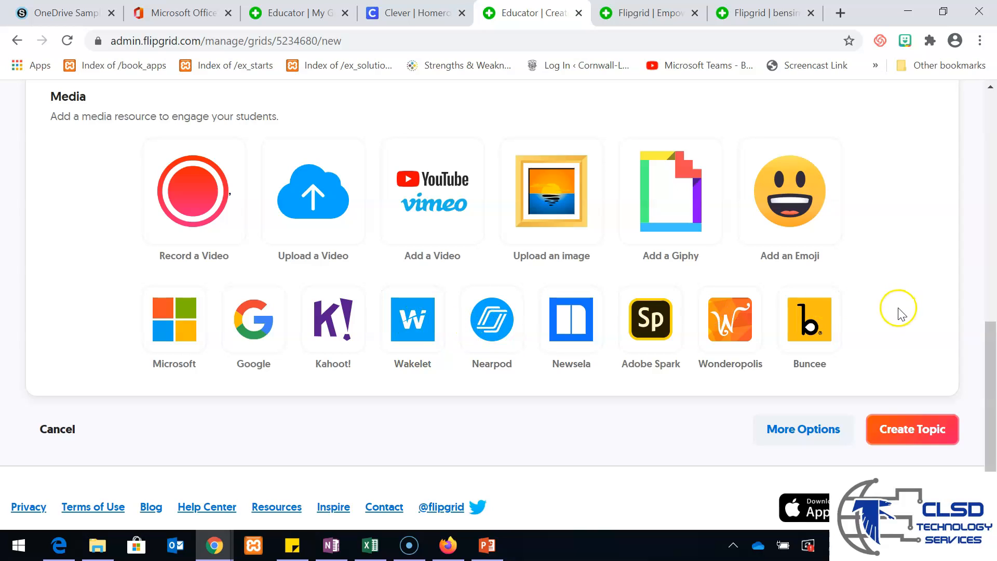
mouse_move(985, 366)
mouse_down()
mouse_move(989, 240)
mouse_move(994, 352)
mouse_up()
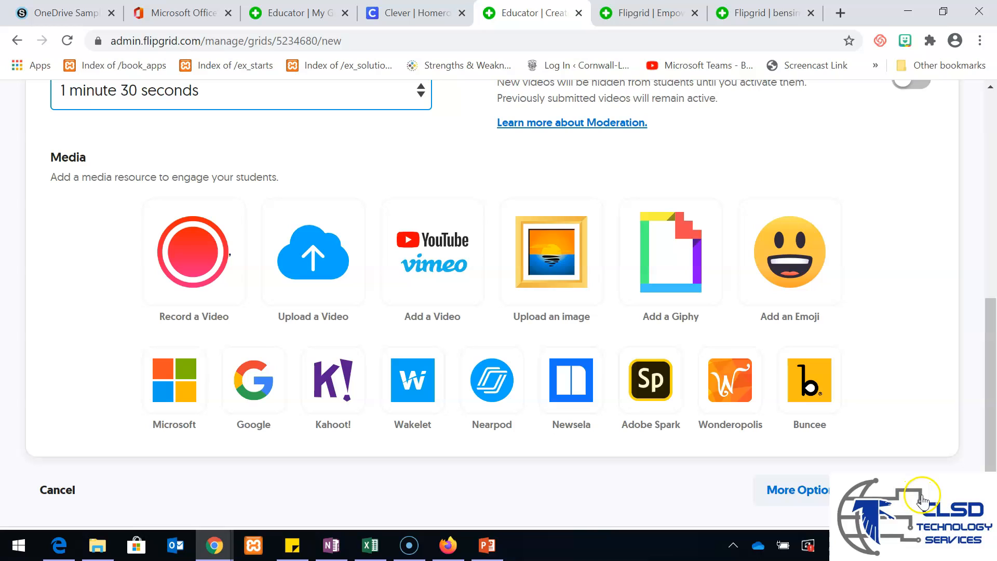
Show the additional topic options and enter "Look at the camera" as the topic tip
click(802, 501)
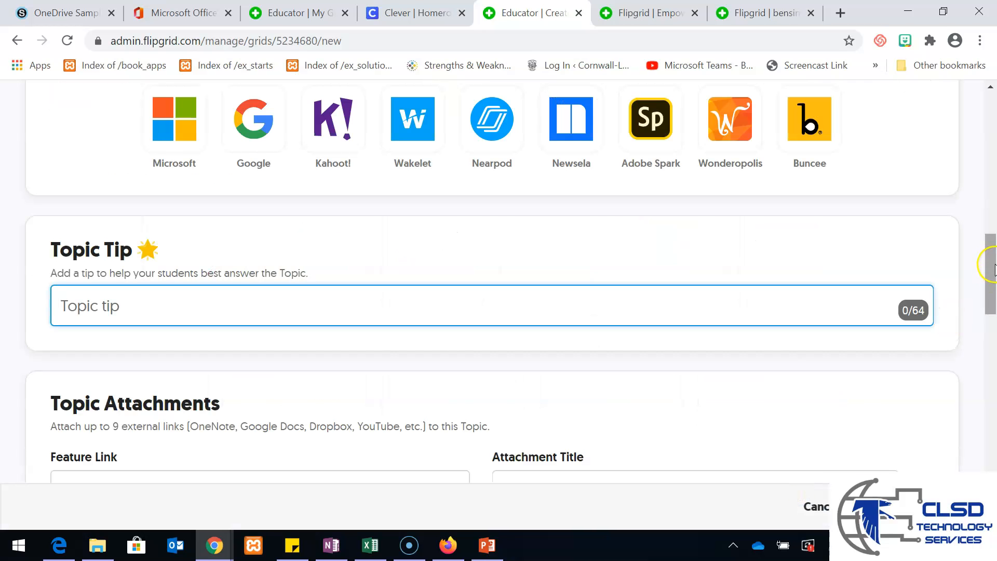
drag(992, 265, 990, 290)
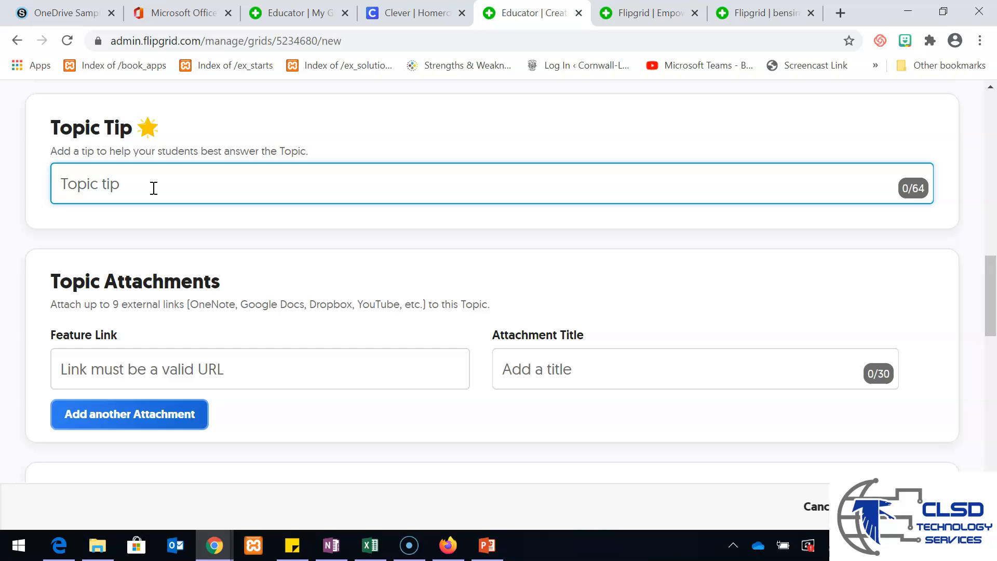
text(Look at the)
key(BackSpace)
key(BackSpace)
key(BackSpace)
text(camera)
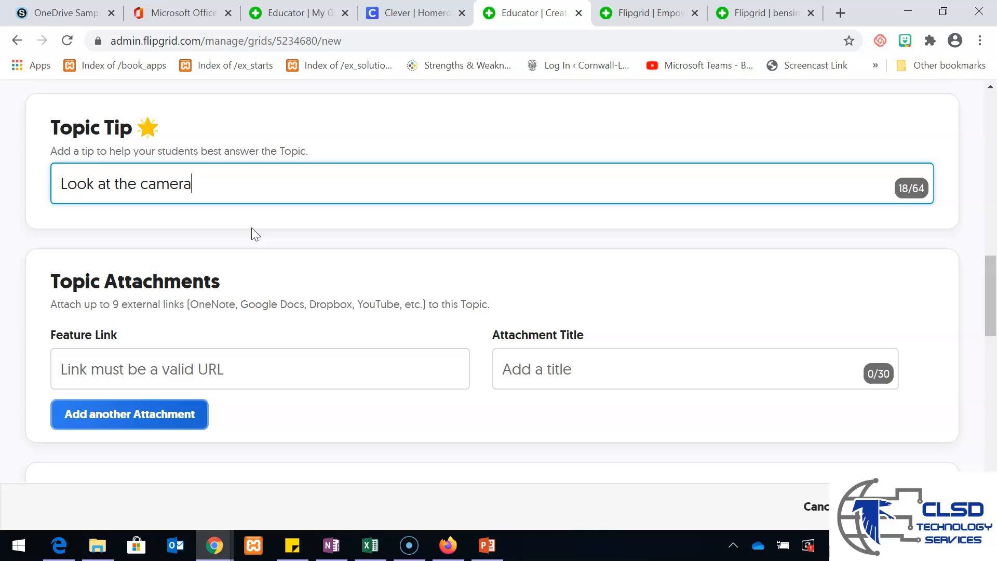
Examine the topic attachment fields and the available choices for the topic's status
click(990, 291)
drag(990, 292, 990, 306)
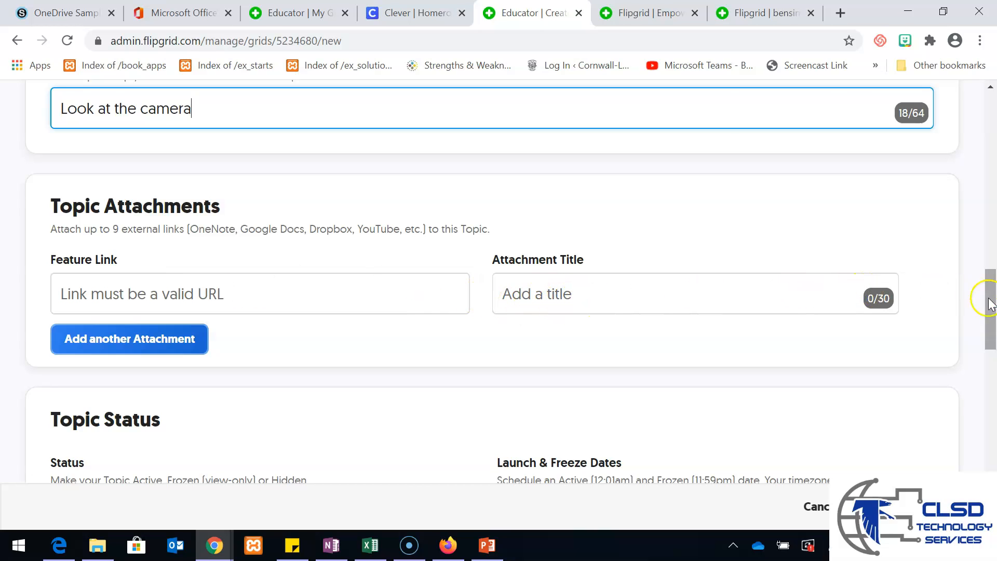
drag(988, 297, 992, 343)
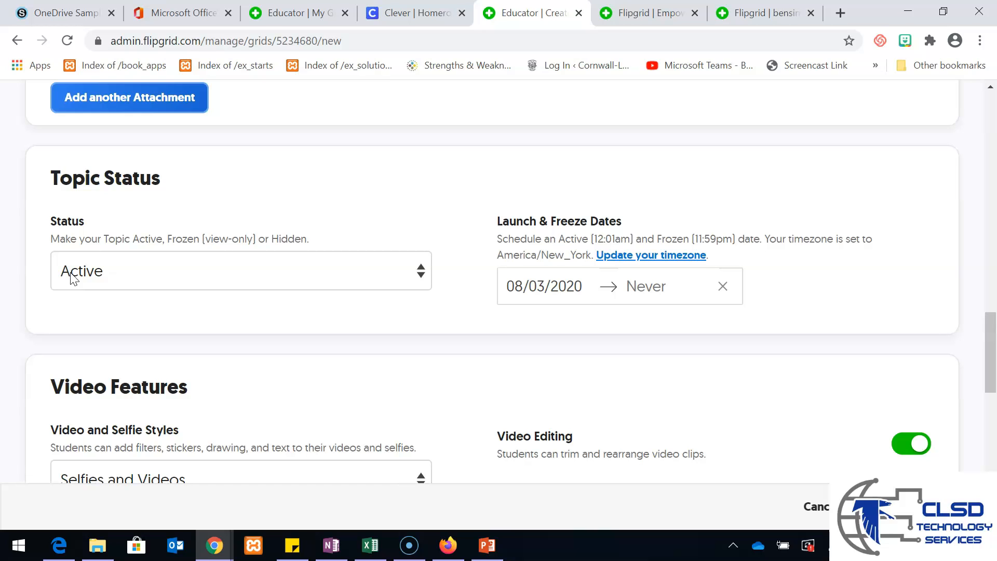
click(267, 278)
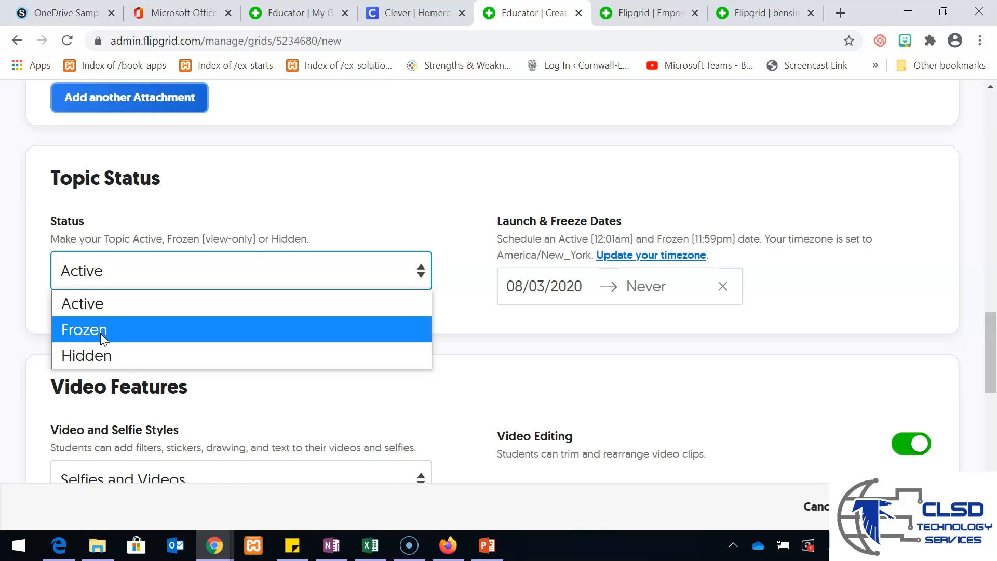
click(88, 344)
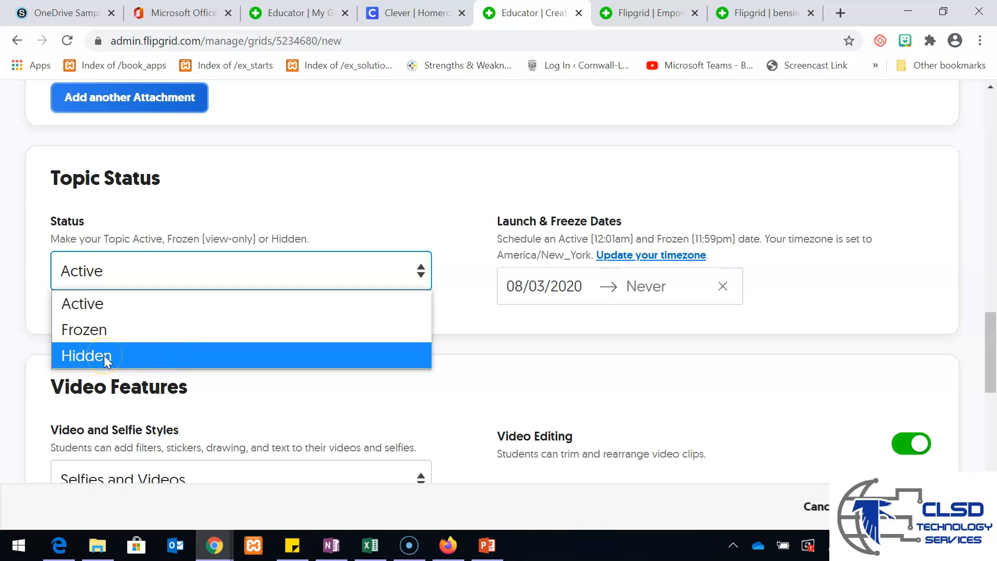
click(550, 327)
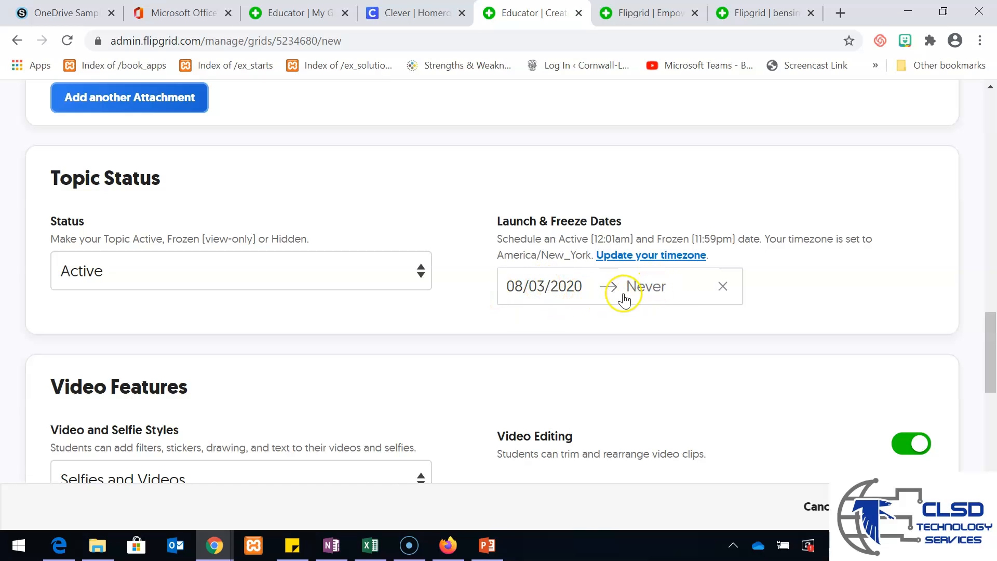
Schedule the topic with a launch date of 08/04/2020 and a freeze date of 08/05/2020
click(540, 293)
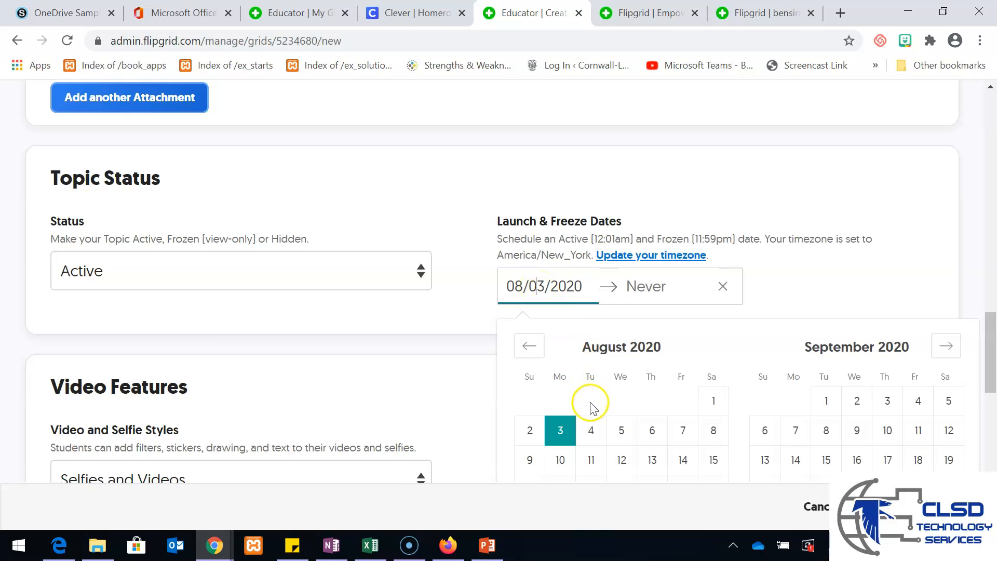
click(590, 430)
click(648, 289)
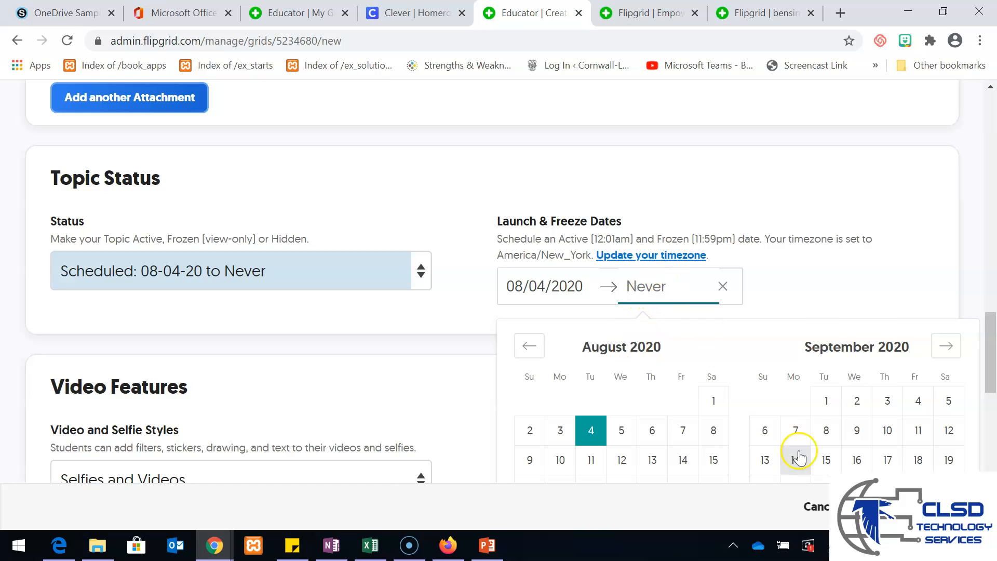
click(621, 433)
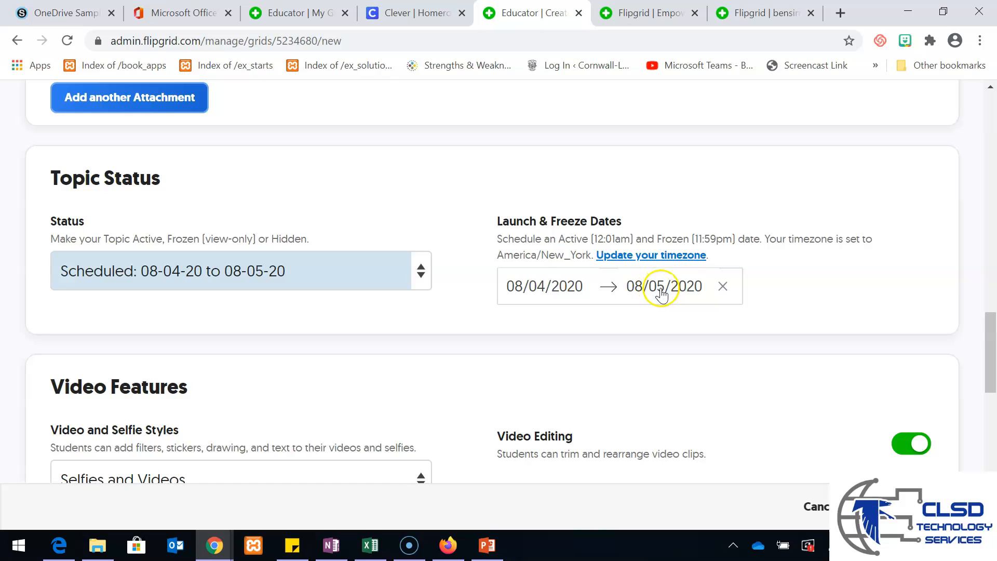
Change the topic's launch date to 08/03/2020
click(538, 286)
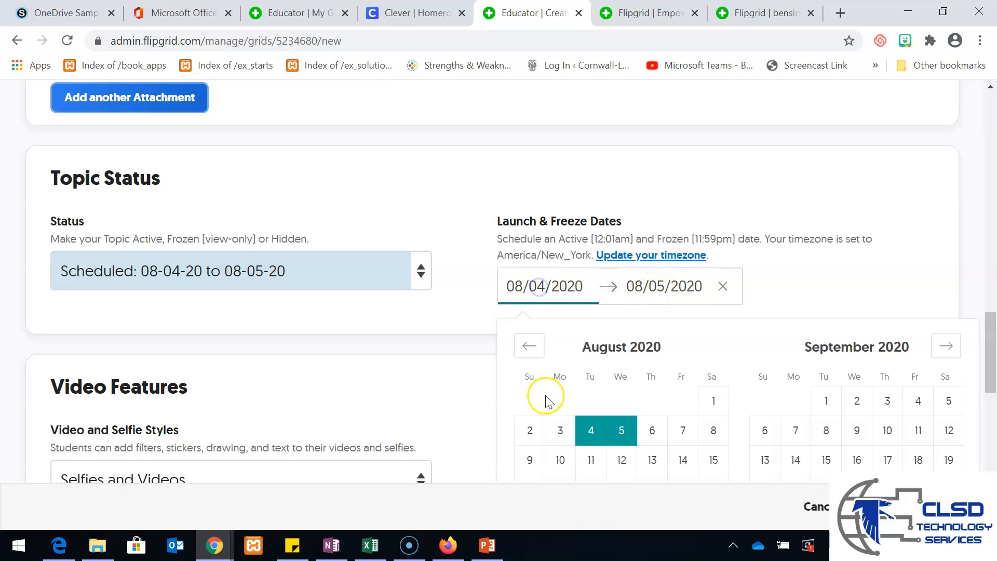
click(561, 431)
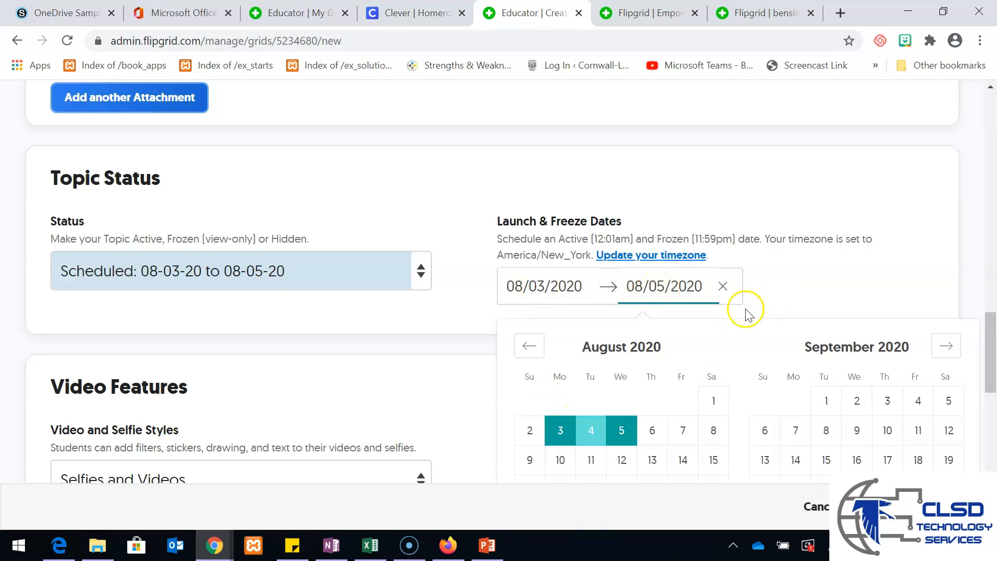
click(781, 281)
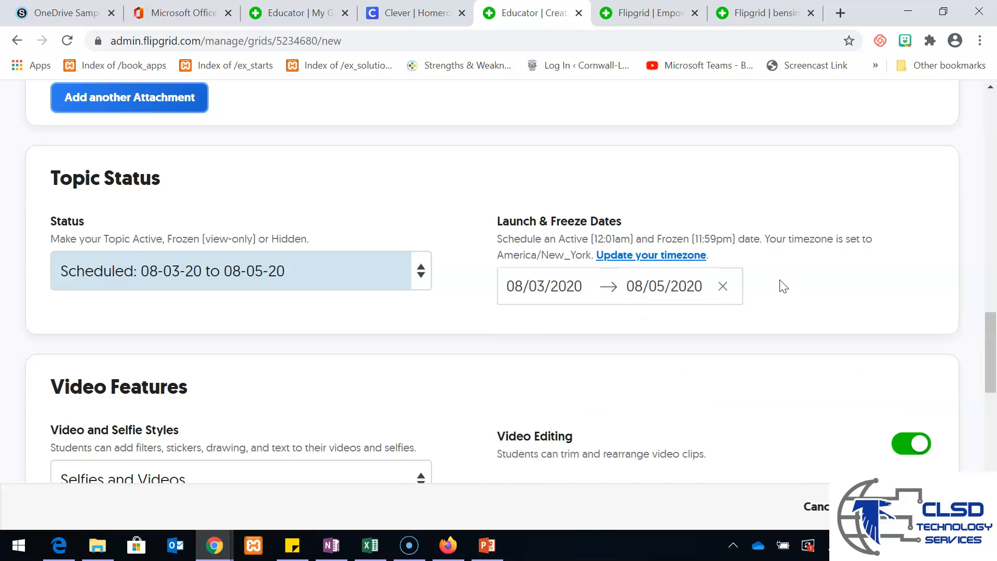
Examine the video features and the available Video and Selfie Styles choices
drag(990, 335, 993, 389)
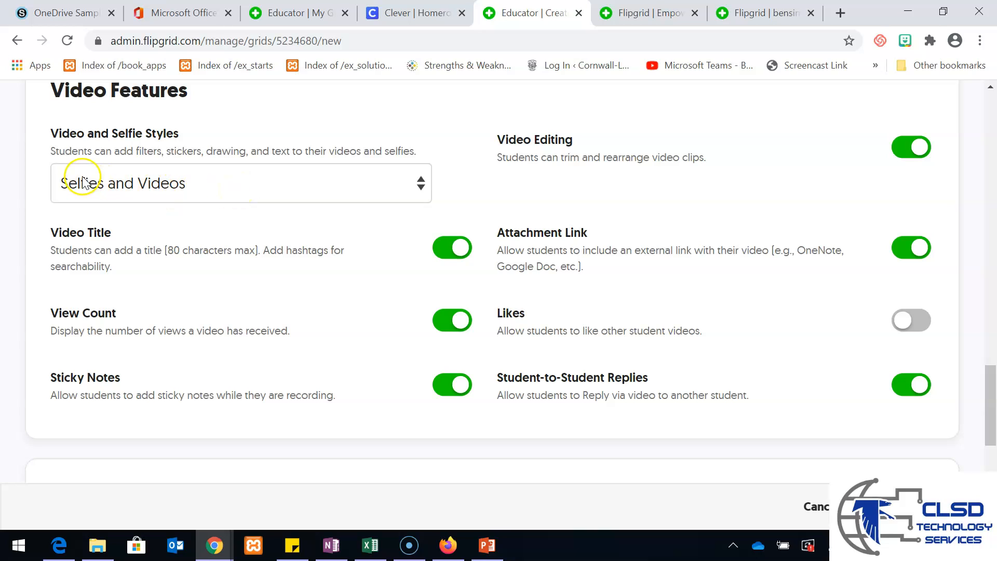
click(106, 193)
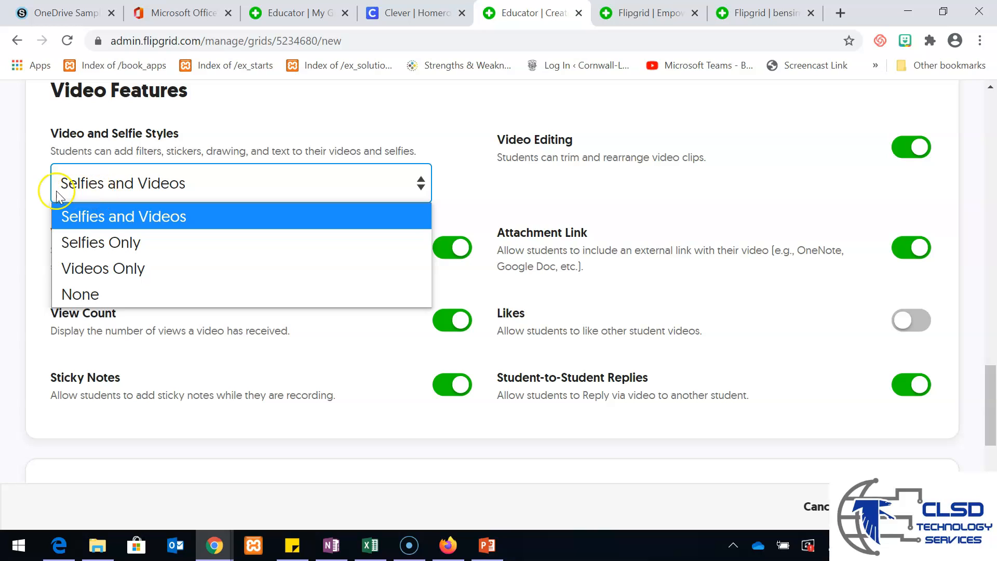
click(40, 191)
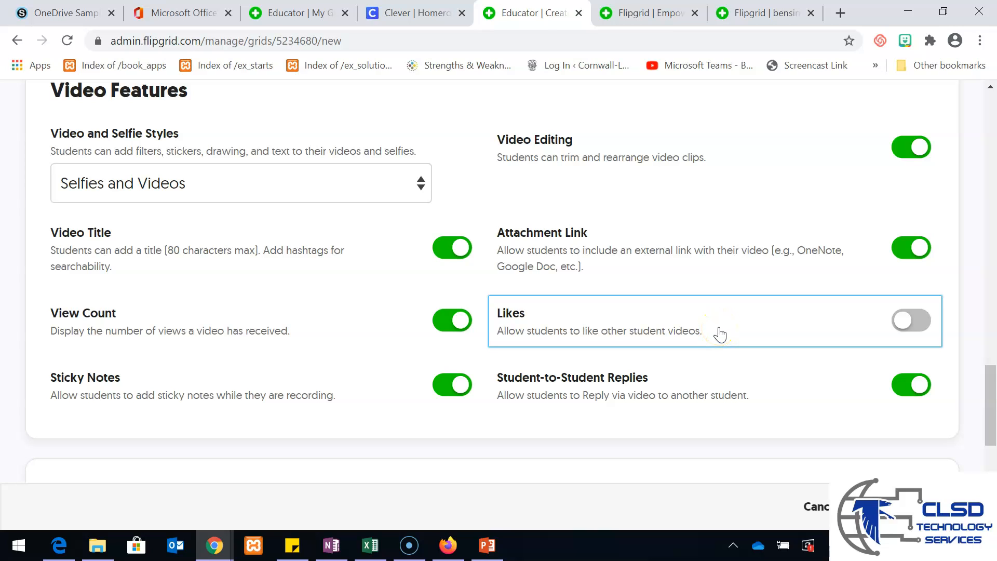
Create the Practice 1 topic with Student-to-Student Replies on and Basic Feedback for Ideas and Performance
click(569, 381)
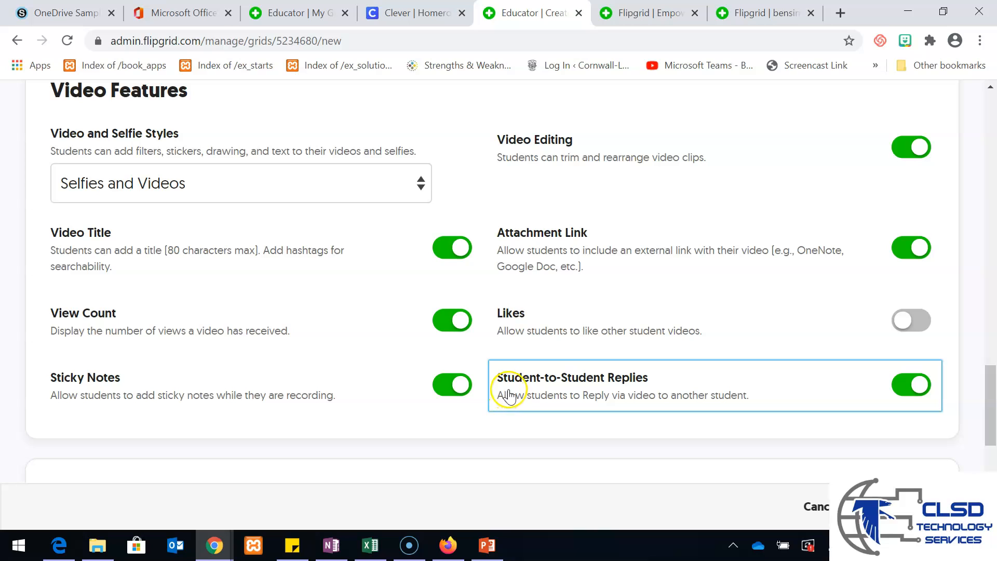
drag(991, 398, 987, 438)
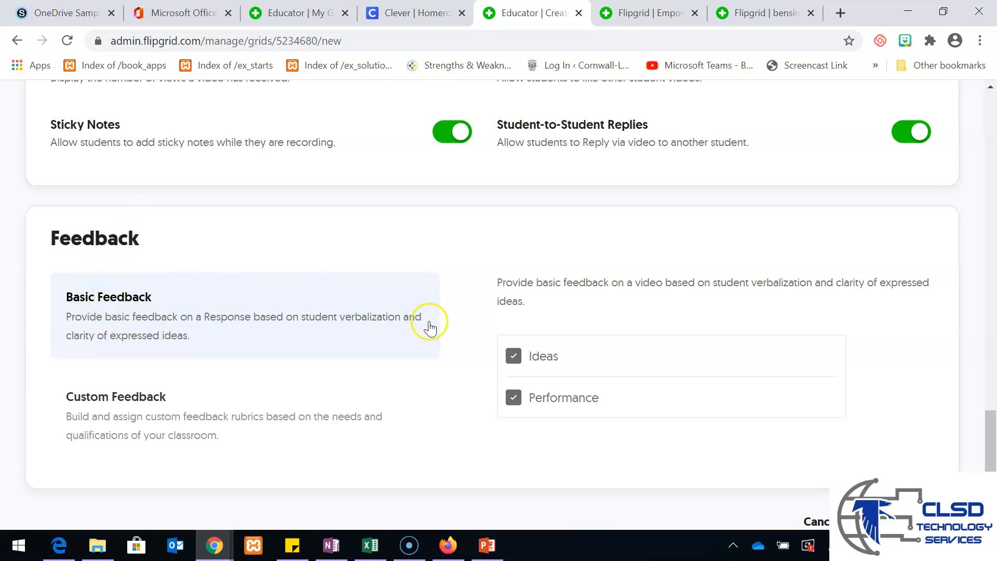
drag(993, 454, 993, 467)
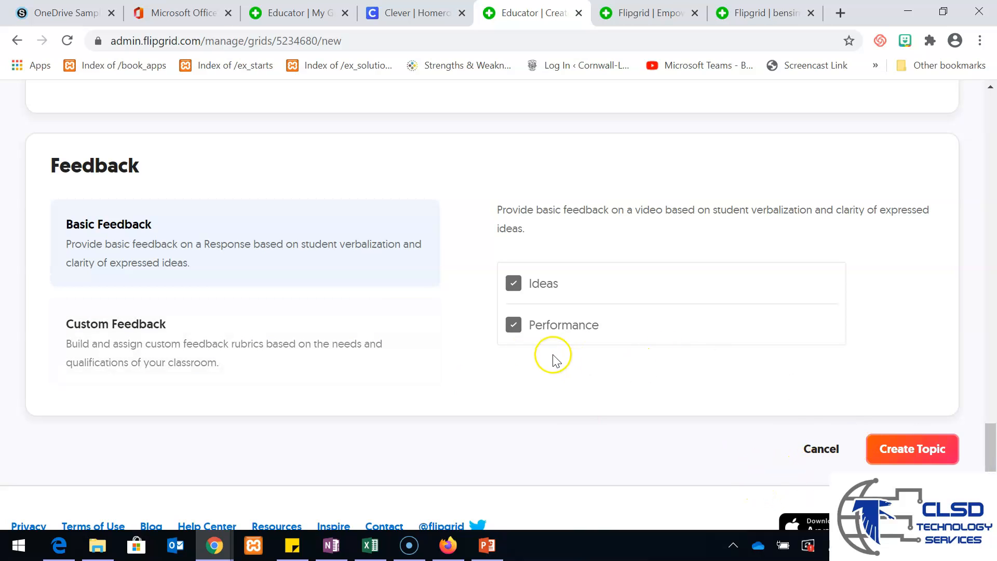
click(889, 449)
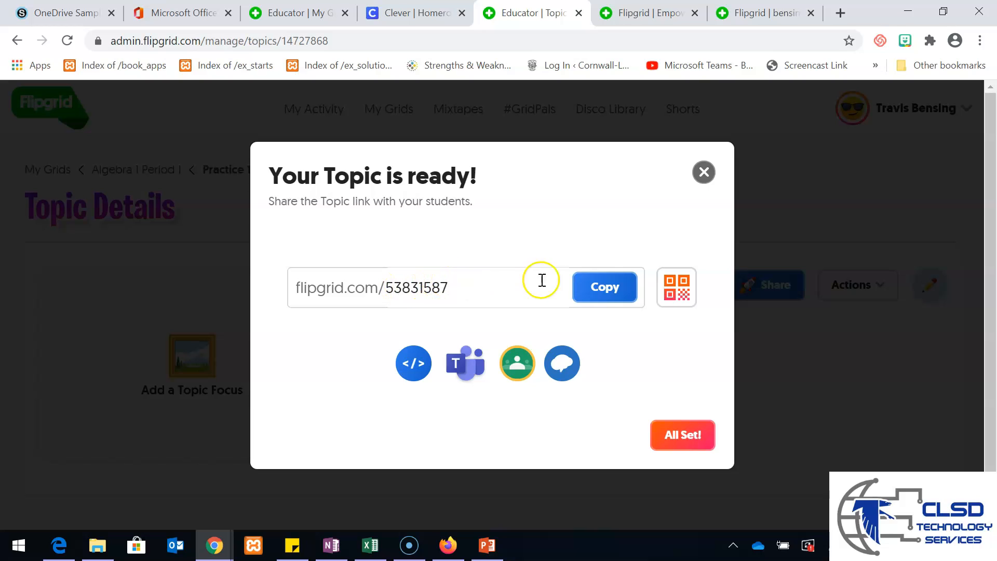
Copy the new topic's share link, check its join code and embed option, and finish the sharing dialog
click(593, 295)
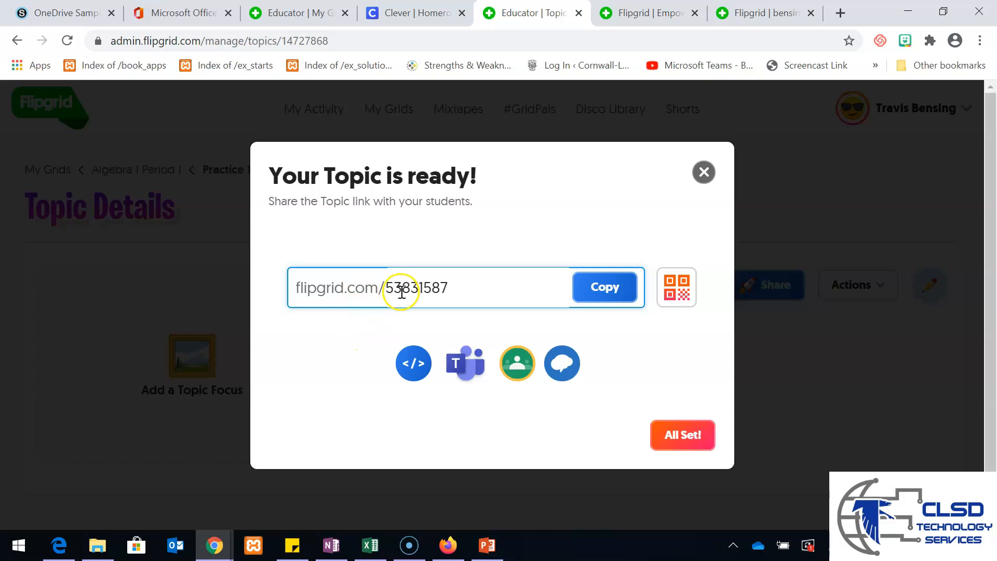
drag(385, 289, 453, 298)
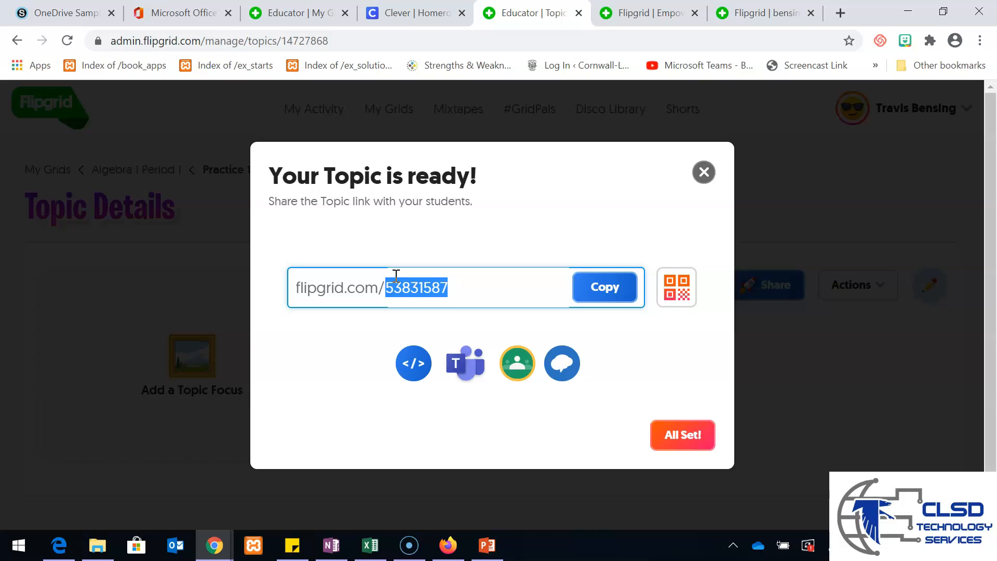
click(412, 371)
click(409, 373)
click(417, 359)
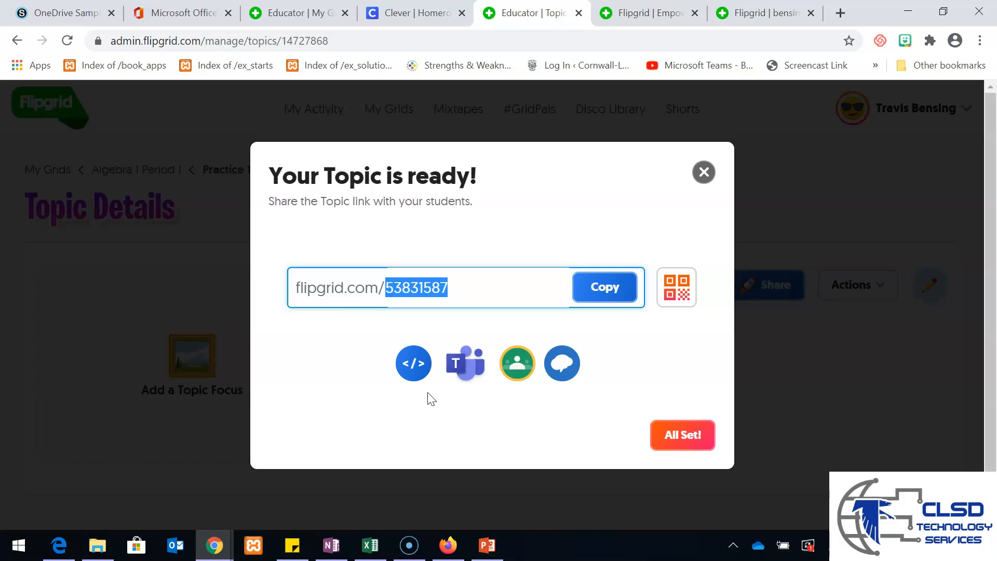
click(688, 435)
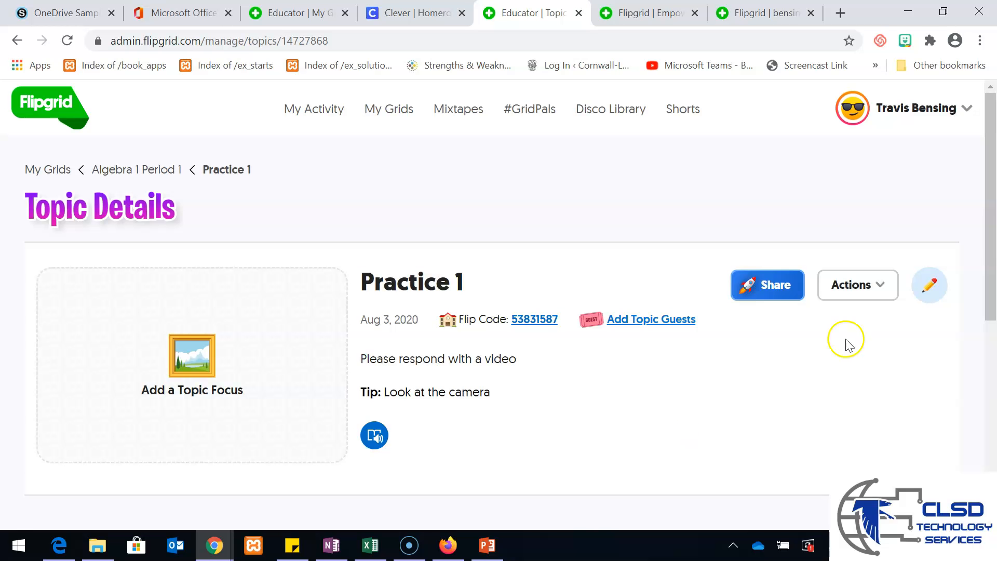
Examine the Practice 1 topic's details page, including its responses section and recording and sharing options
drag(994, 257, 988, 329)
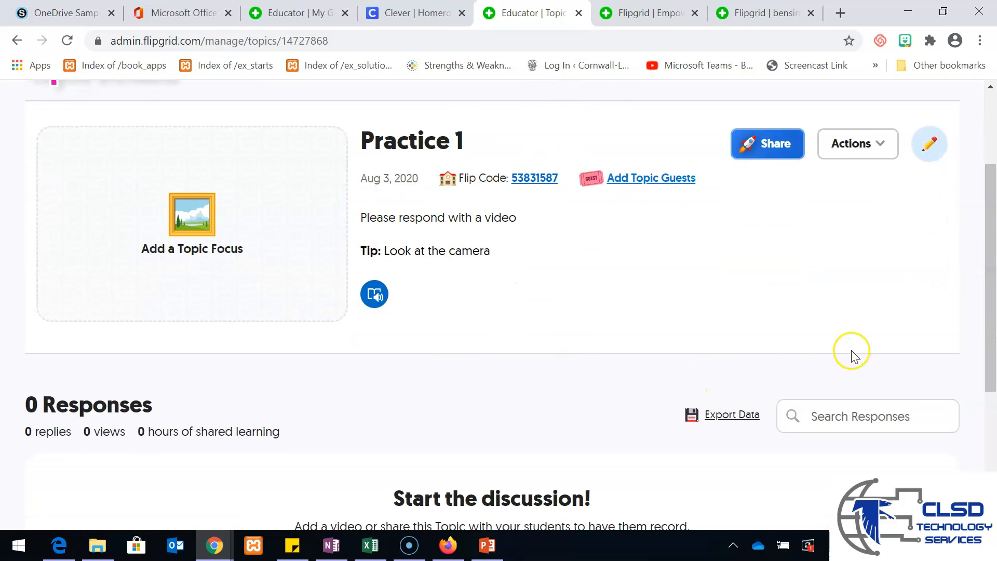
drag(985, 285, 993, 372)
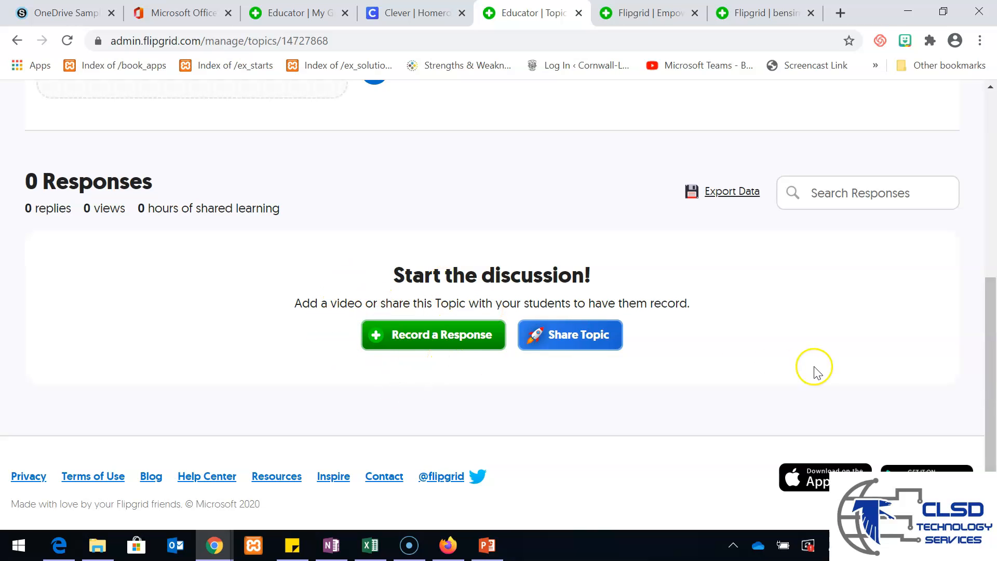
drag(993, 402, 957, 201)
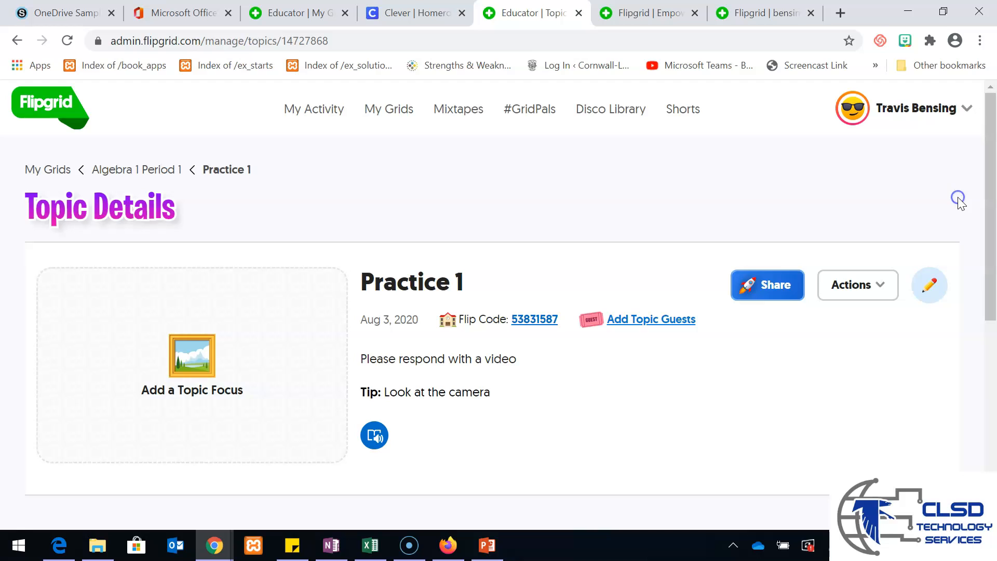
Return to the Algebra 1 Period 1 grid and open the scheduling settings of the Practice 1 topic
click(129, 170)
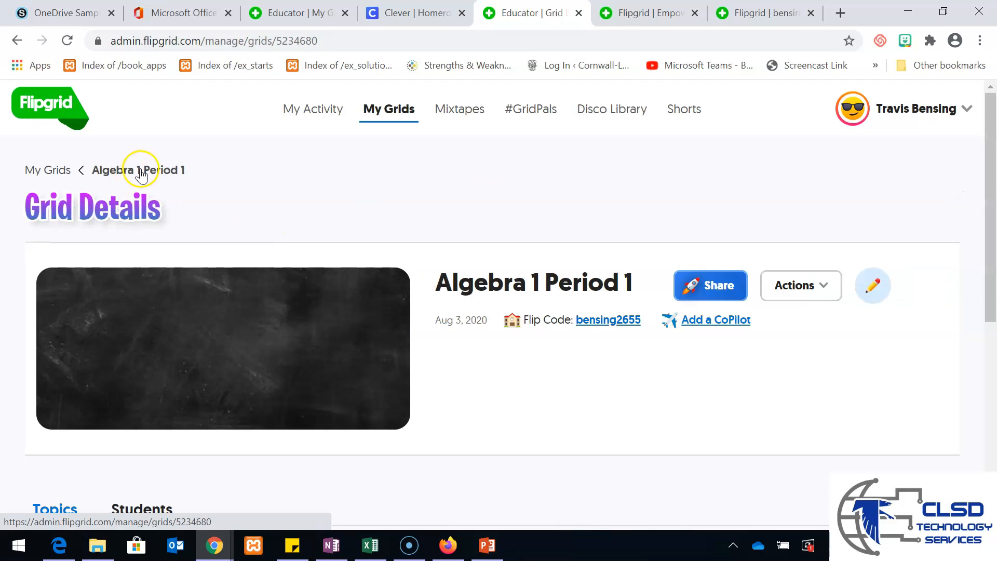
scroll(136, 175, down, 7)
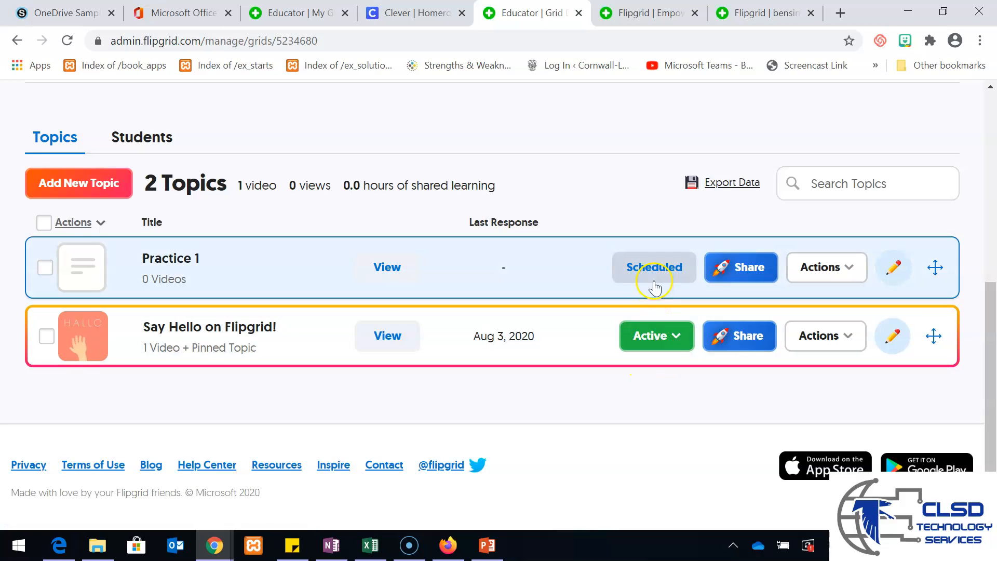
click(652, 279)
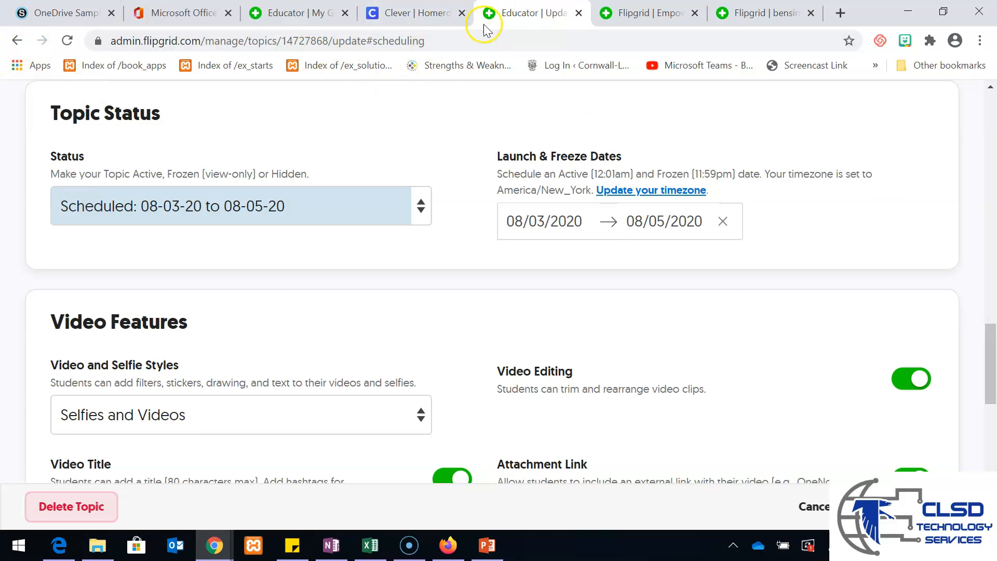
Update the Practice 1 topic with its existing settings and review its details page
drag(990, 358, 992, 410)
click(912, 384)
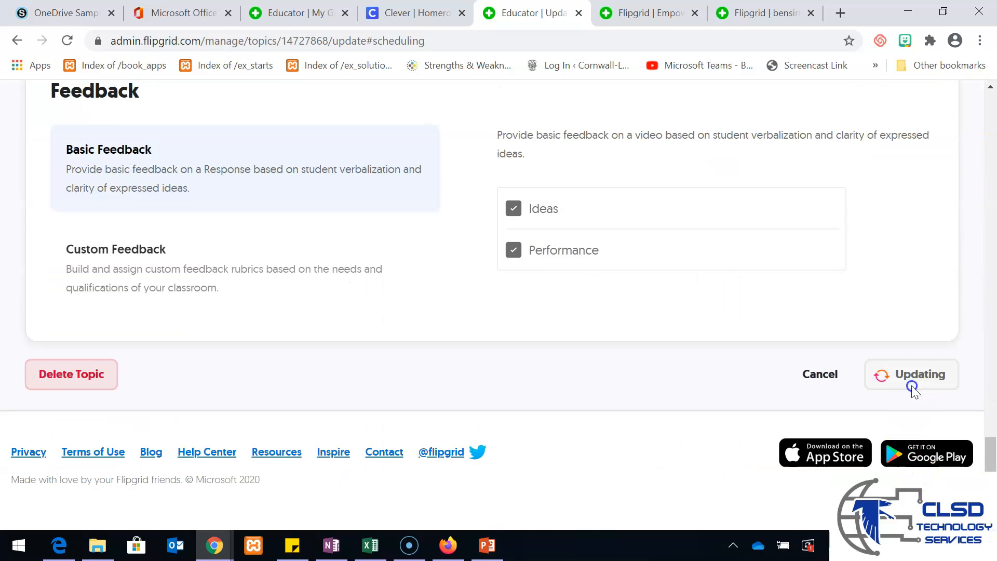
drag(993, 251, 993, 314)
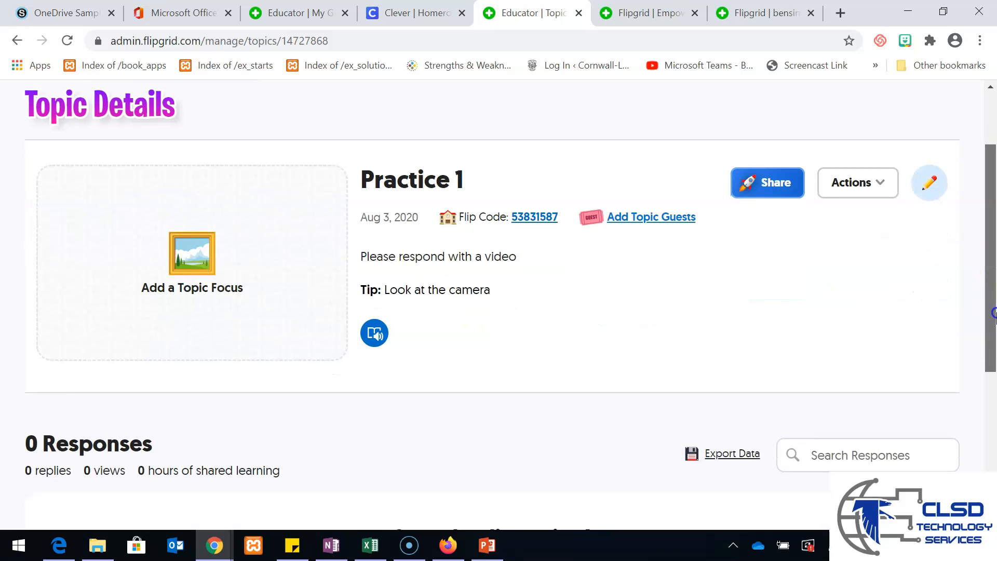
drag(993, 314, 992, 278)
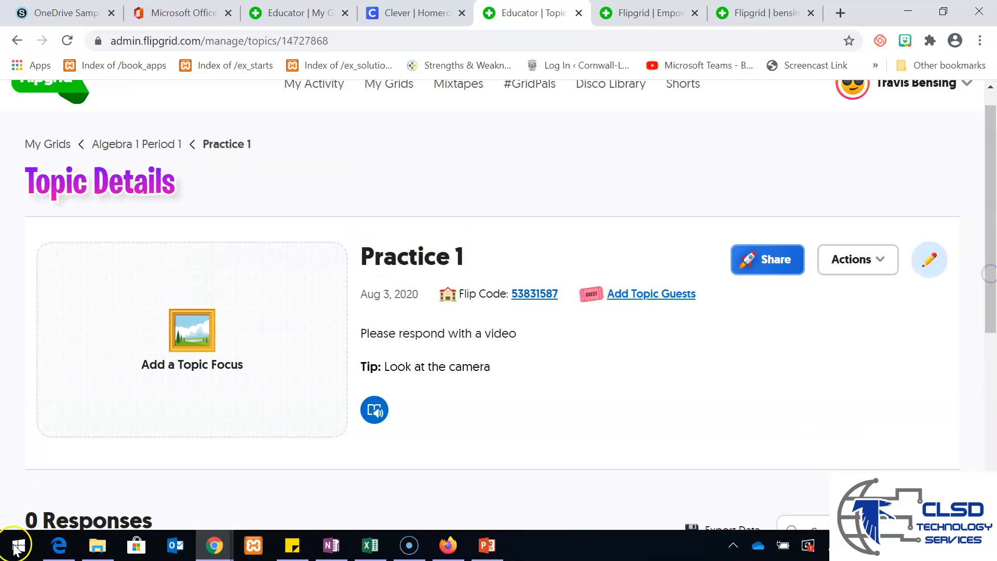